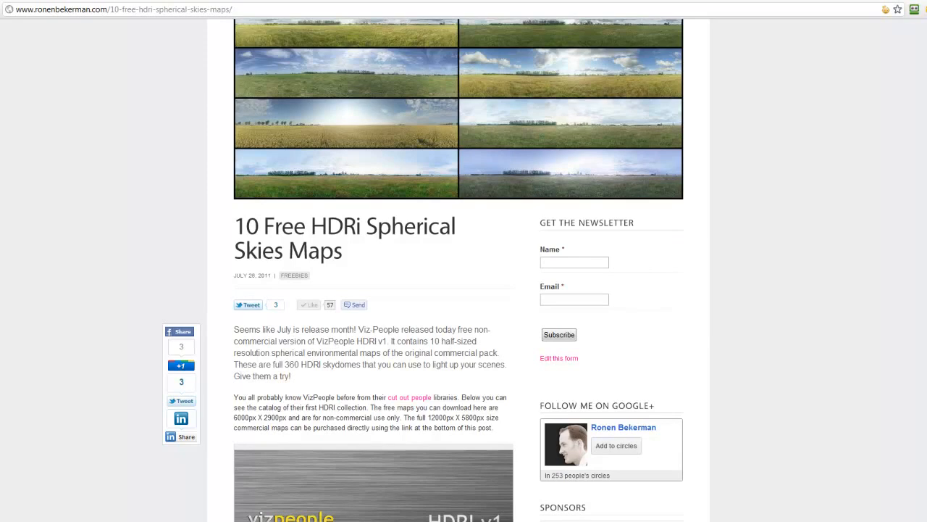
# Read the reader comments below the "10 Free HDRi Spherical Skies Maps" post
pyautogui.scroll(-20, 463, 268)
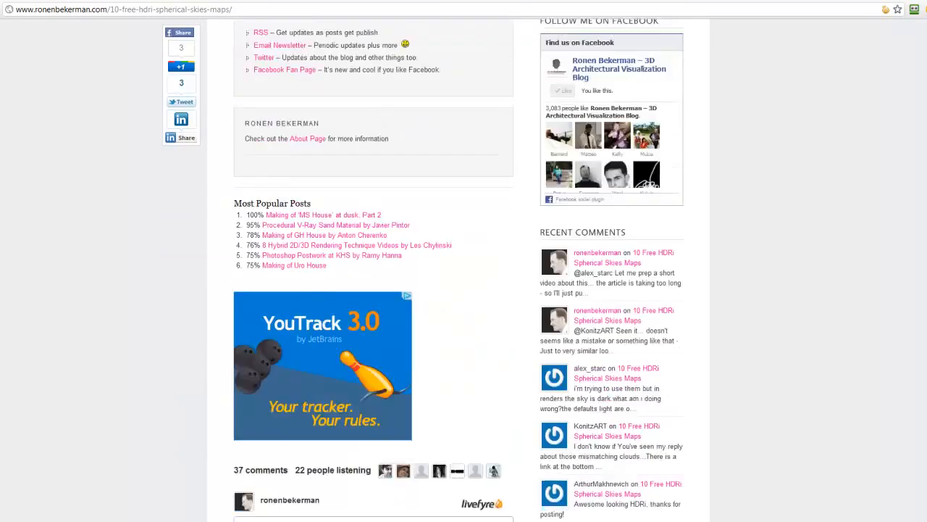
pyautogui.scroll(-1, 689, 200)
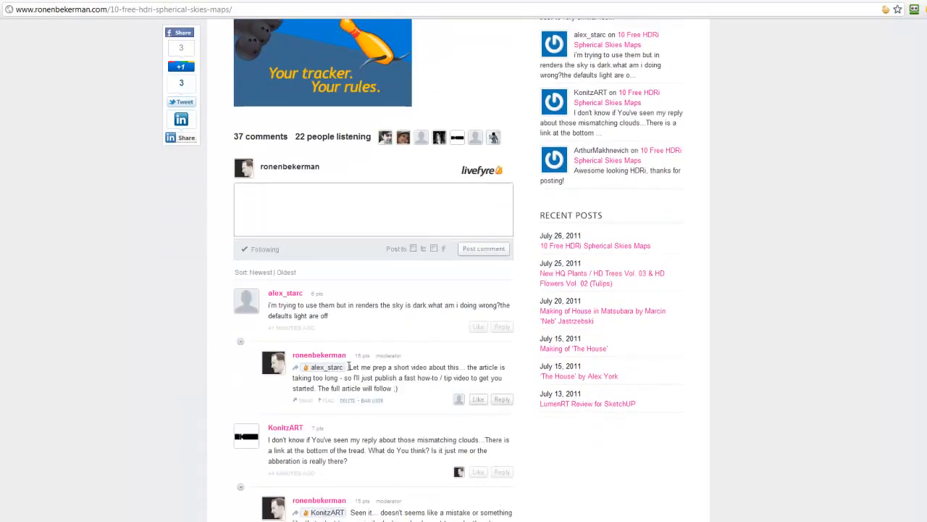
pyautogui.moveTo(352, 323)
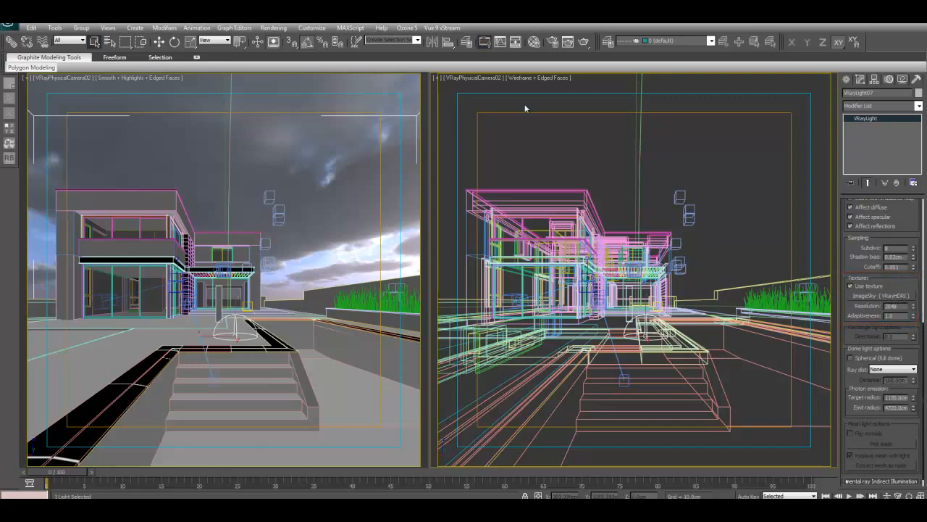
# Assign the ImageSky VRayHDRI map from the Material Editor to the dome light's texture as an instance
pyautogui.click(534, 41)
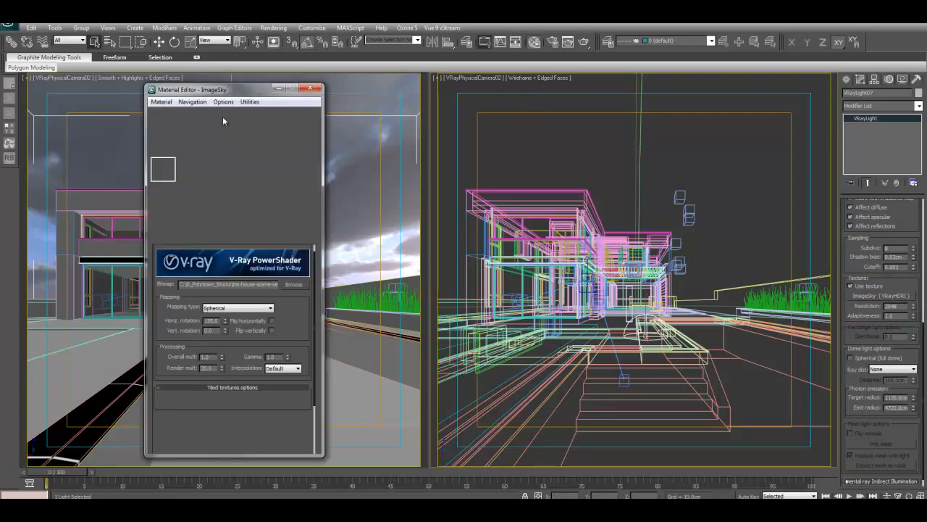
pyautogui.moveTo(216, 90); pyautogui.dragTo(238, 88)
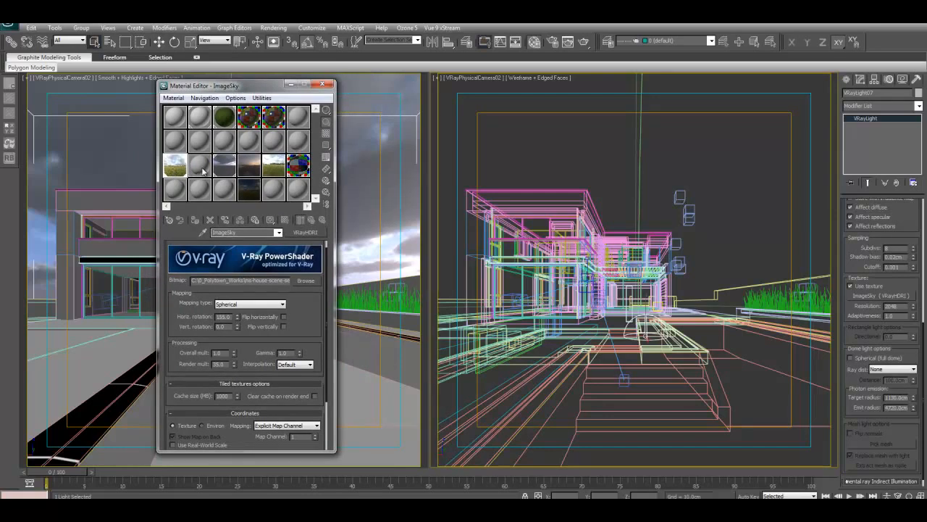
pyautogui.moveTo(178, 168); pyautogui.dragTo(881, 296)
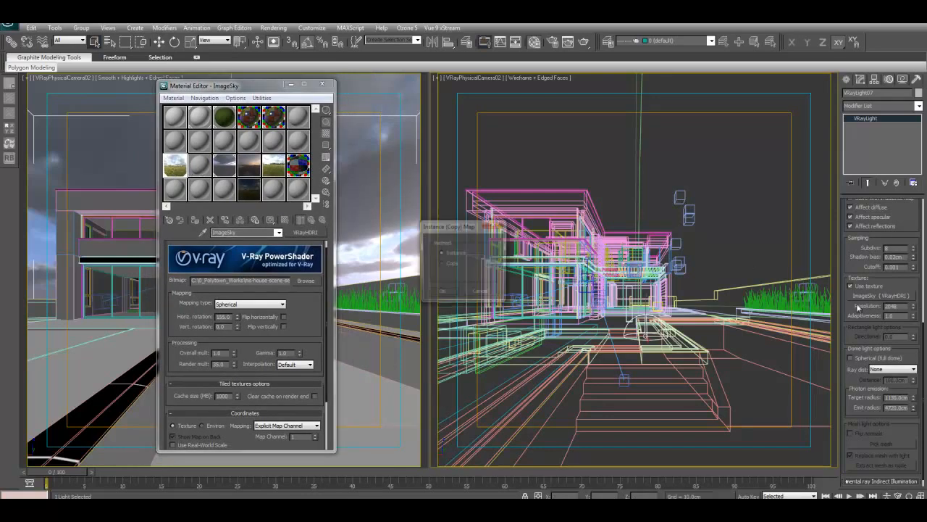
pyautogui.click(442, 293)
# Assign the ImageSky VRayHDRI map as an instance to the scene's background environment map
pyautogui.moveTo(245, 91); pyautogui.dragTo(542, 98)
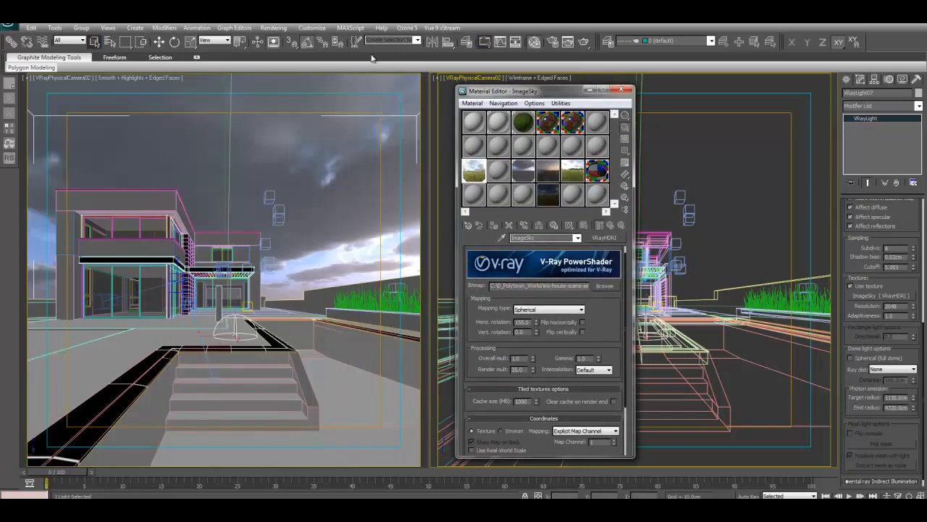
pyautogui.click(274, 28)
pyautogui.click(302, 92)
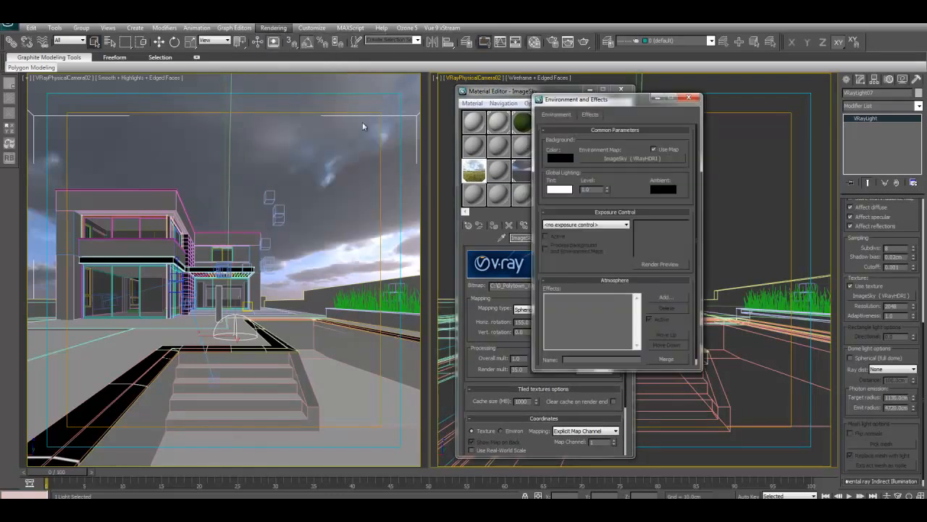
pyautogui.moveTo(572, 100); pyautogui.dragTo(591, 133)
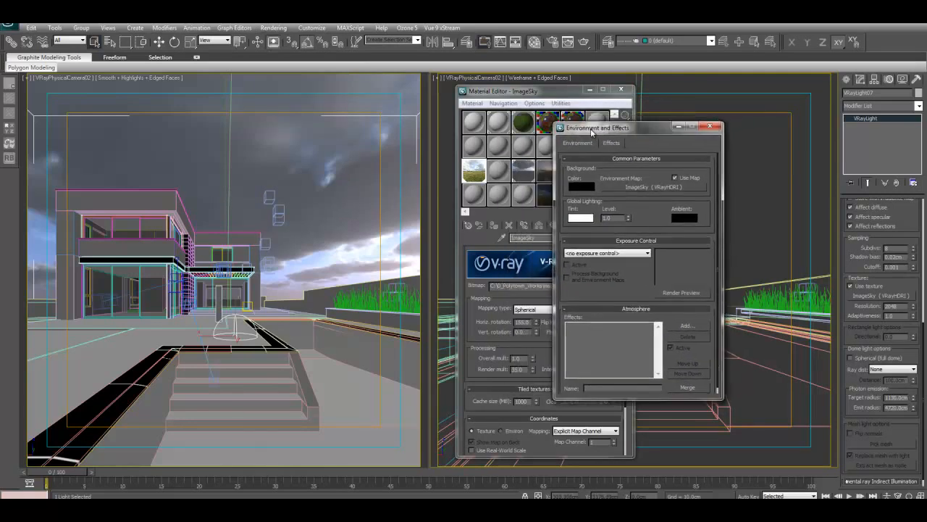
pyautogui.moveTo(471, 177); pyautogui.dragTo(656, 190)
pyautogui.click(627, 291)
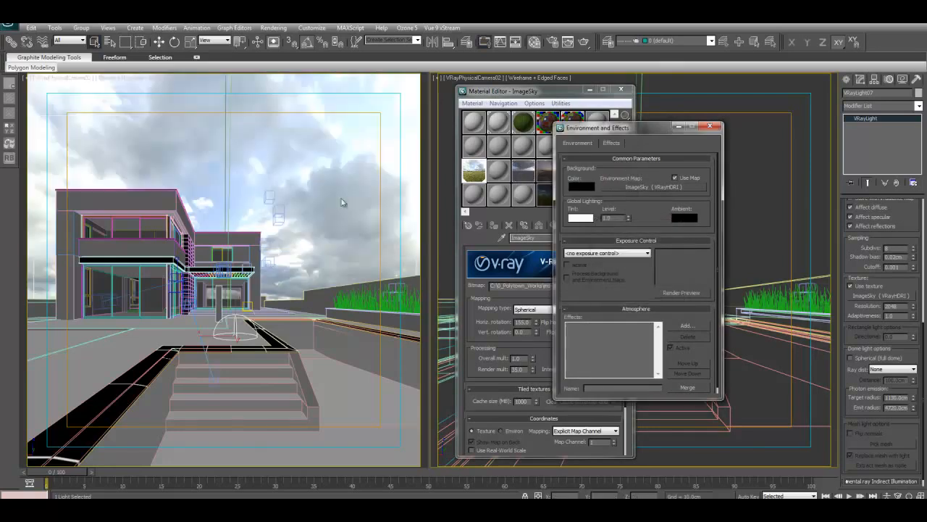
# Arrange the Environment and Effects window and the Material Editor side by side over the shaded viewport
pyautogui.moveTo(652, 128); pyautogui.dragTo(188, 115)
pyautogui.moveTo(545, 93); pyautogui.dragTo(352, 97)
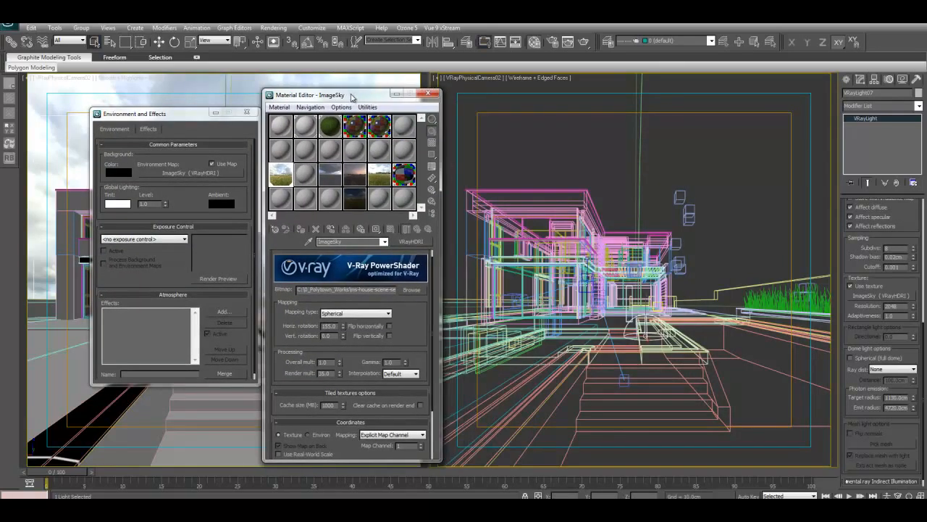
pyautogui.moveTo(194, 114); pyautogui.dragTo(151, 100)
pyautogui.moveTo(311, 102); pyautogui.dragTo(279, 100)
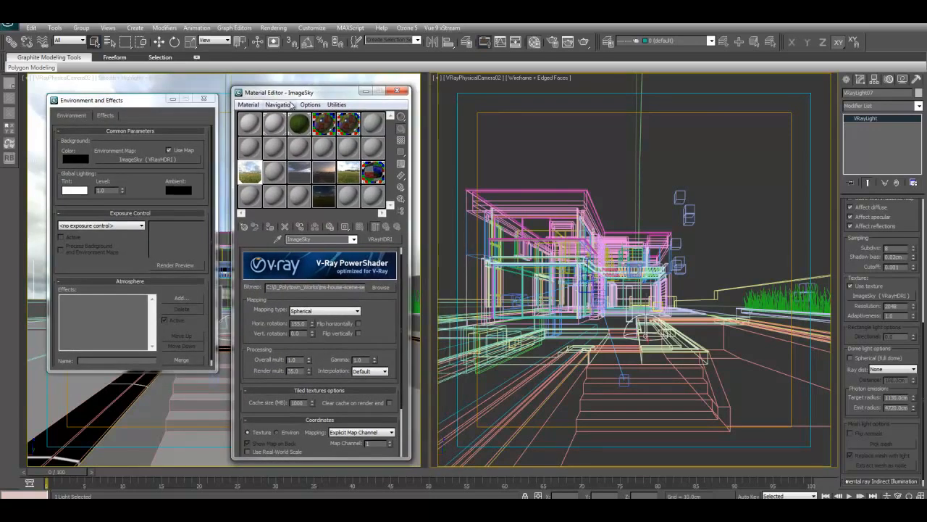
# Select VRayPhysicalCamera02 from the scene's object list by name
pyautogui.click(108, 42)
pyautogui.click(421, 247)
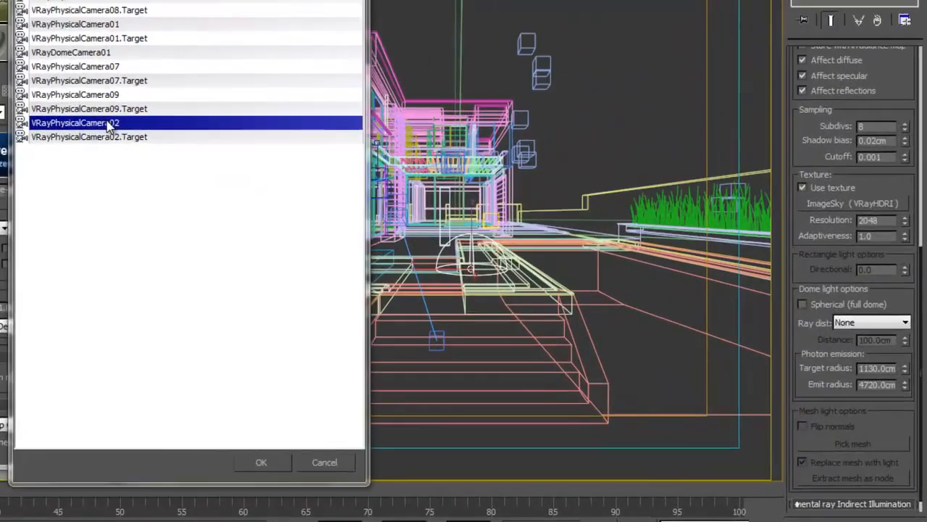
pyautogui.doubleClick(109, 123)
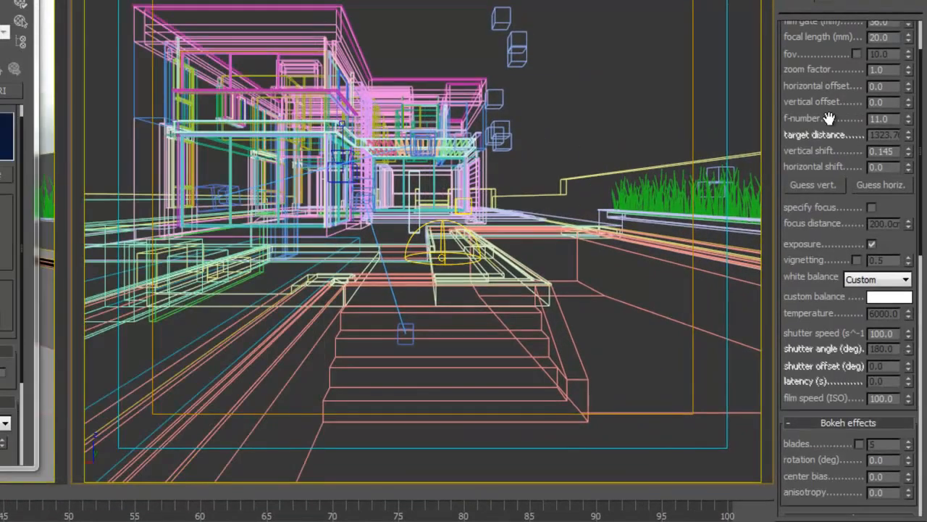
# Examine the selected camera's exposure parameters, including f-number, shutter speed, white balance and film speed
pyautogui.moveTo(840, 119); pyautogui.dragTo(842, 178)
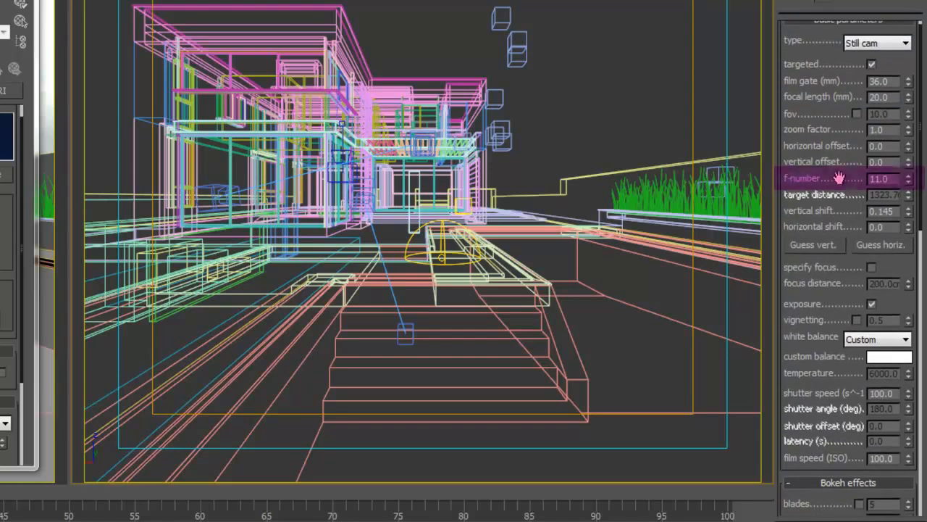
pyautogui.moveTo(831, 315); pyautogui.dragTo(816, 159)
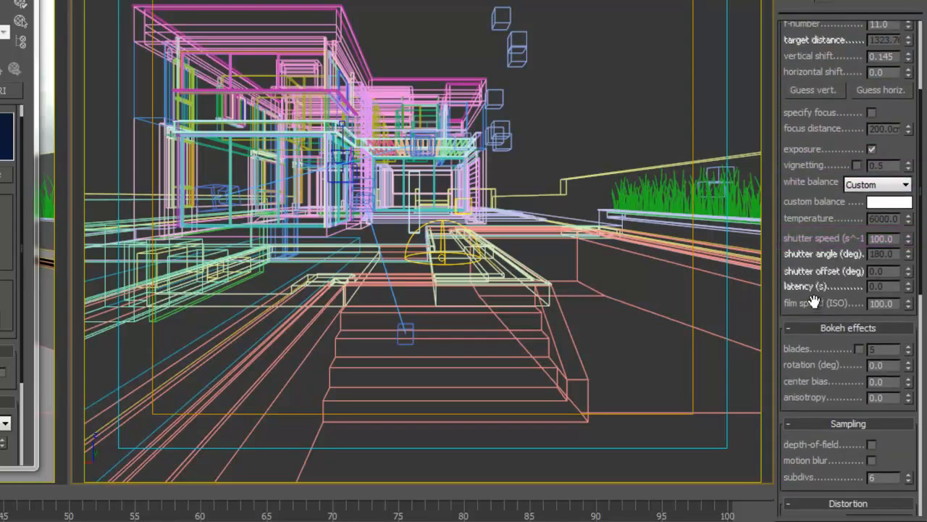
pyautogui.moveTo(814, 302); pyautogui.dragTo(814, 270)
pyautogui.moveTo(830, 149); pyautogui.dragTo(839, 348)
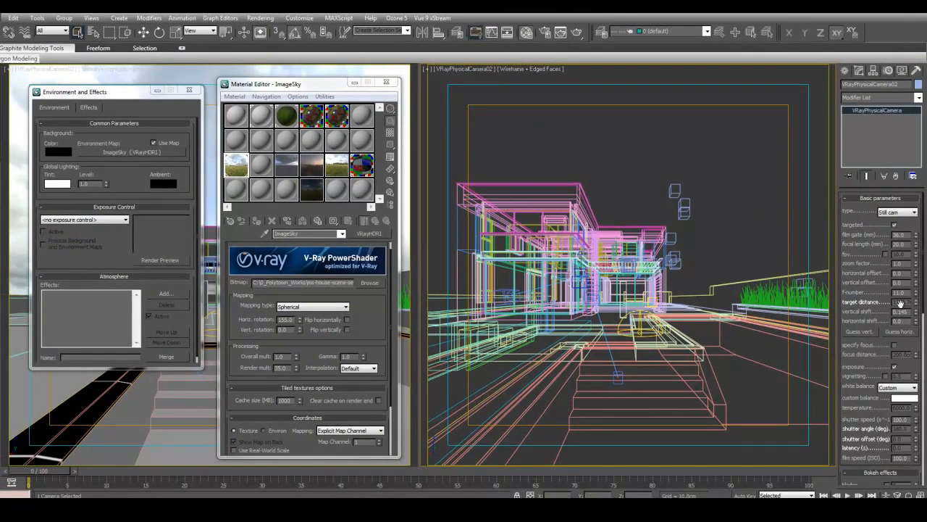
pyautogui.scroll(-1, 882, 343)
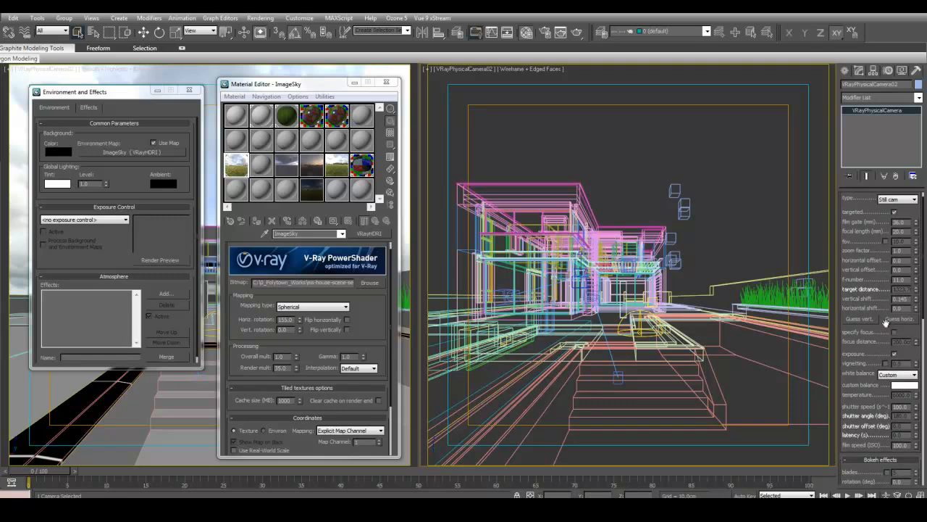
pyautogui.scroll(-4, 888, 322)
pyautogui.scroll(4, 879, 280)
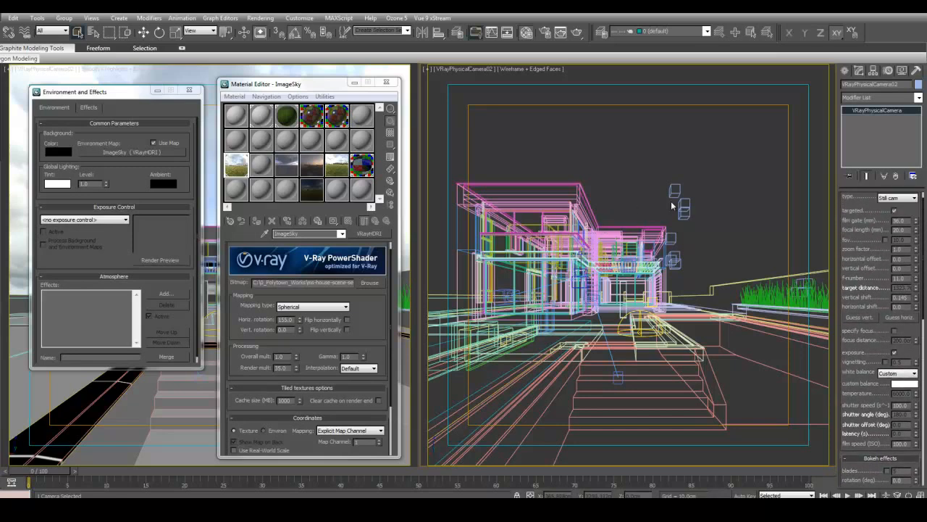
pyautogui.moveTo(866, 298)
pyautogui.mouseDown()
pyautogui.moveTo(864, 275)
pyautogui.moveTo(867, 298)
pyautogui.mouseUp()
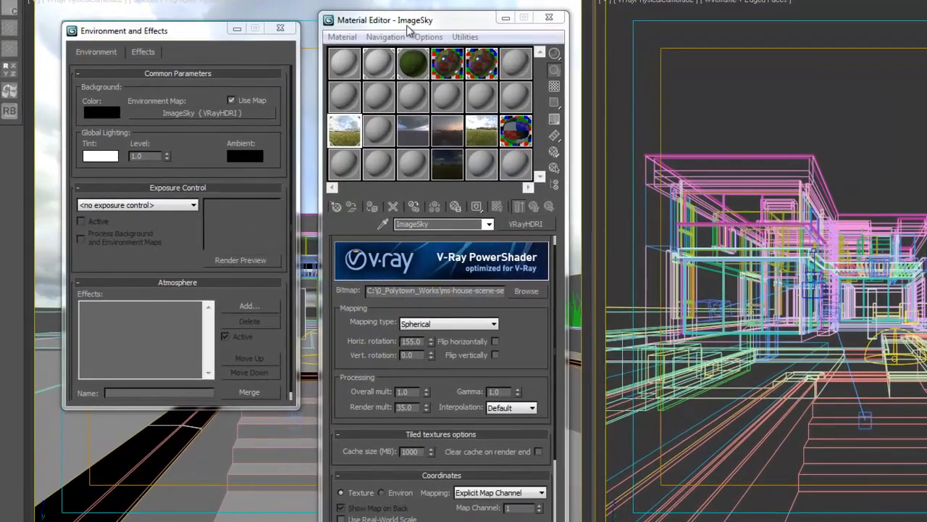
# Check the ImageSky map's bitmap path and rotation values, and set its mapping type to Spherical
pyautogui.moveTo(282, 87); pyautogui.dragTo(278, 80)
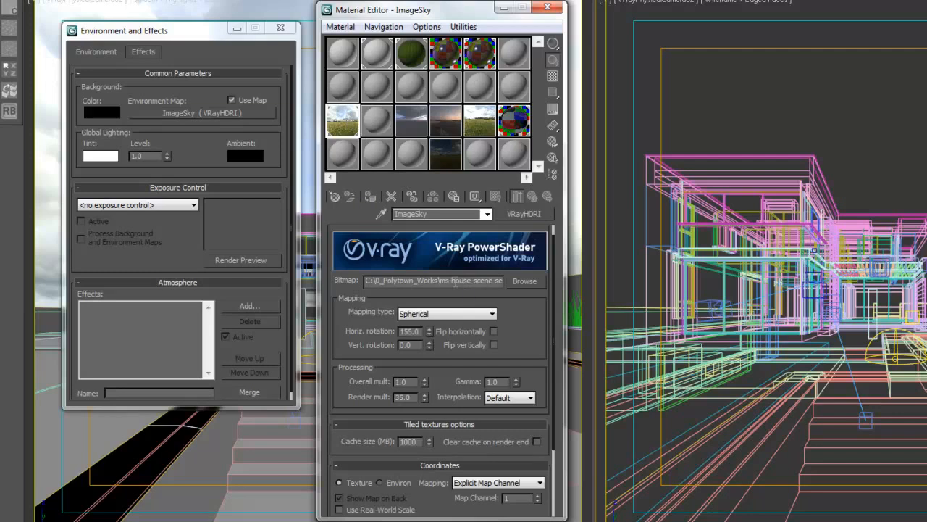
pyautogui.click(461, 280)
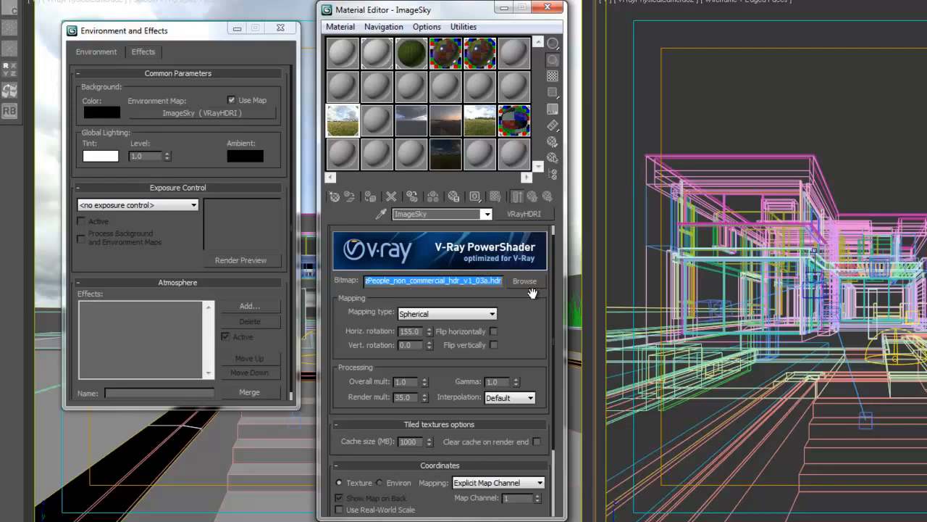
pyautogui.click(493, 313)
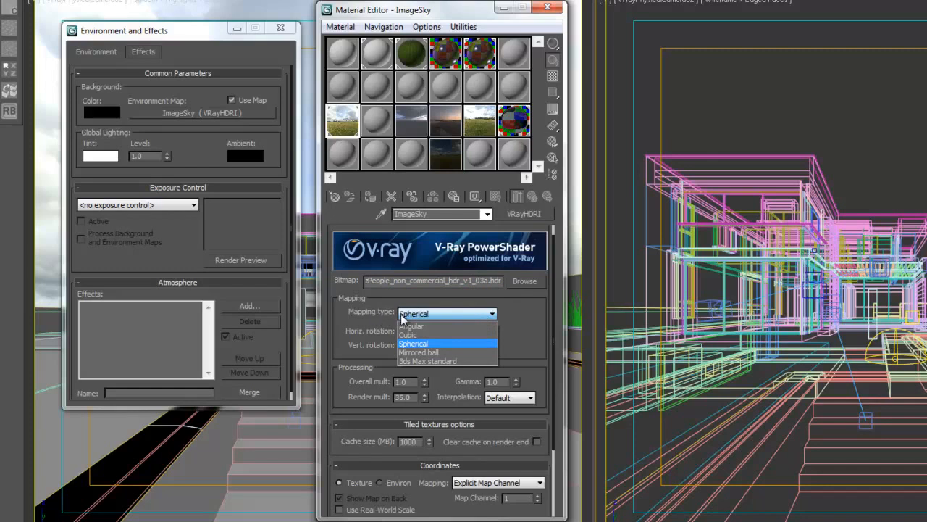
pyautogui.click(421, 344)
pyautogui.moveTo(540, 330); pyautogui.dragTo(526, 295)
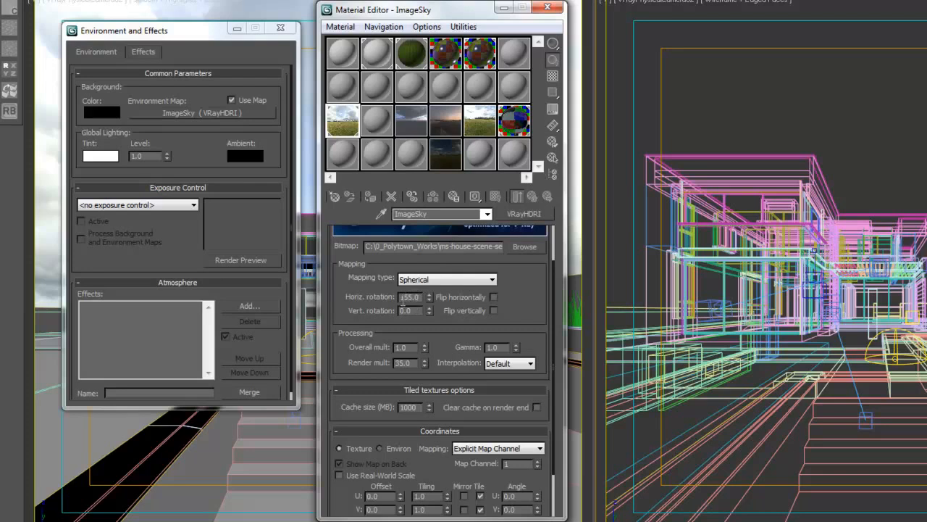
pyautogui.doubleClick(409, 311)
# Reset the ImageSky map's render multiplier to 1.0
pyautogui.doubleClick(413, 362)
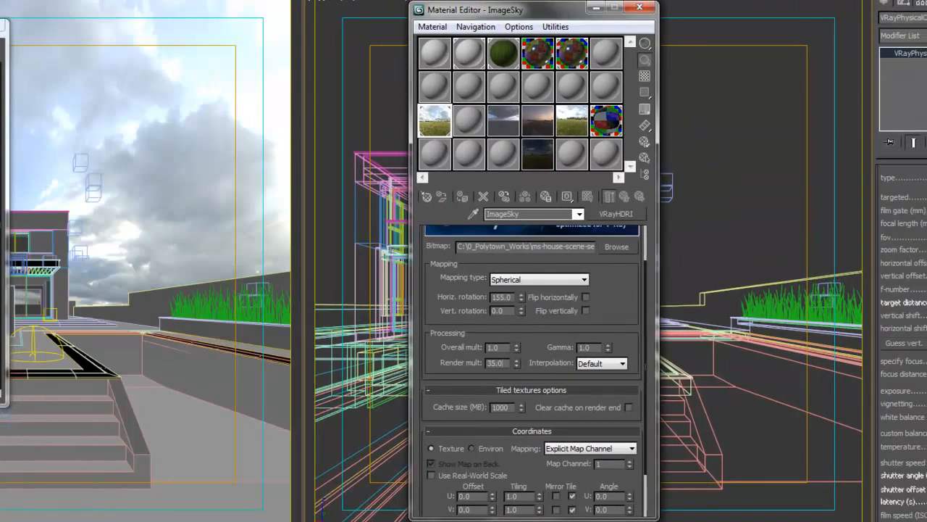
pyautogui.moveTo(0, 29); pyautogui.dragTo(271, 72)
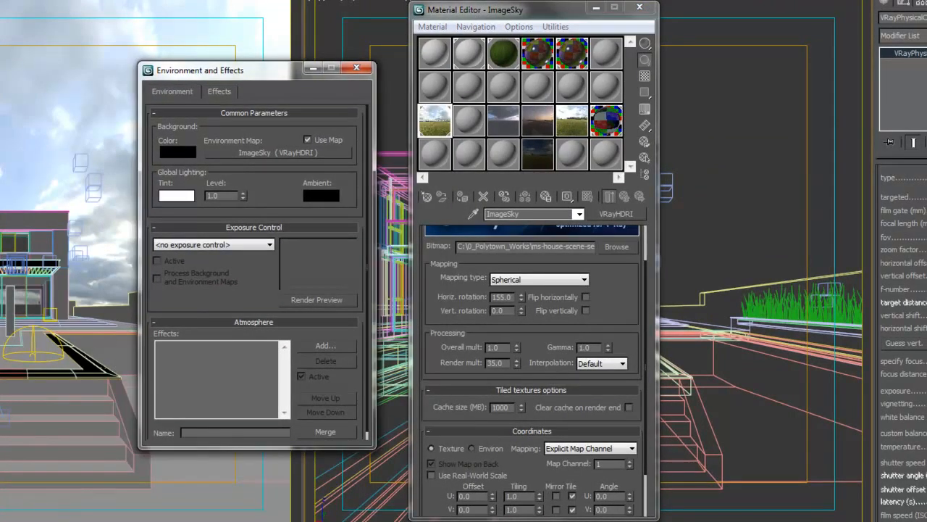
pyautogui.rightClick(517, 363)
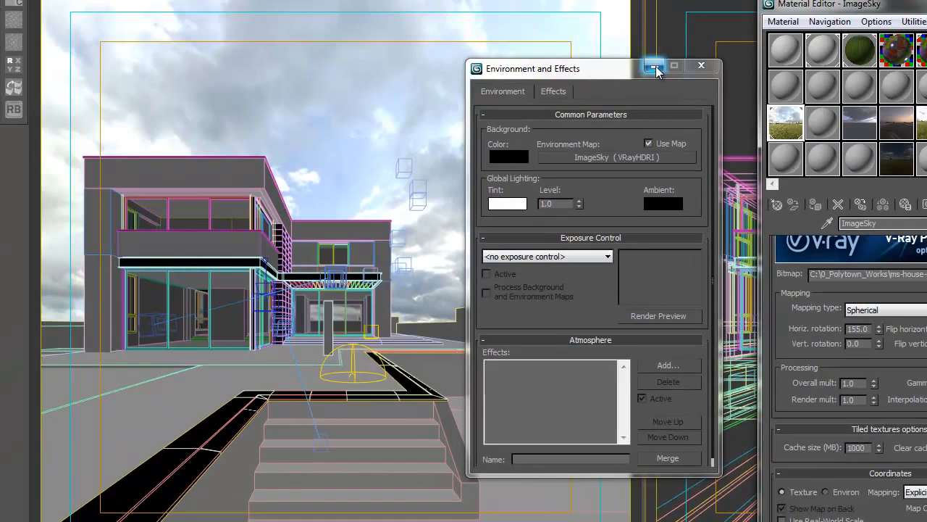
# Put the Environment and Effects window away and switch the wireframe camera viewport to ActiveShade
pyautogui.click(620, 66)
pyautogui.moveTo(781, 5); pyautogui.dragTo(131, 15)
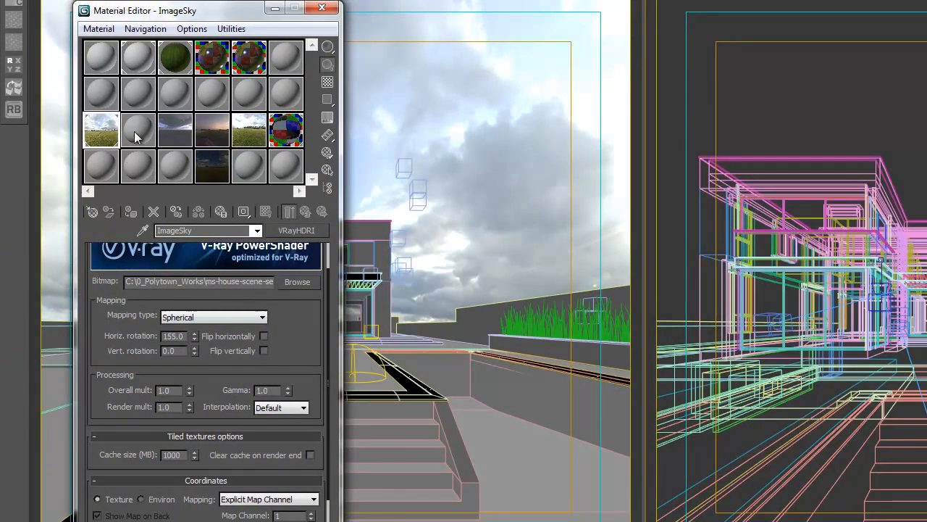
pyautogui.doubleClick(173, 390)
pyautogui.doubleClick(174, 407)
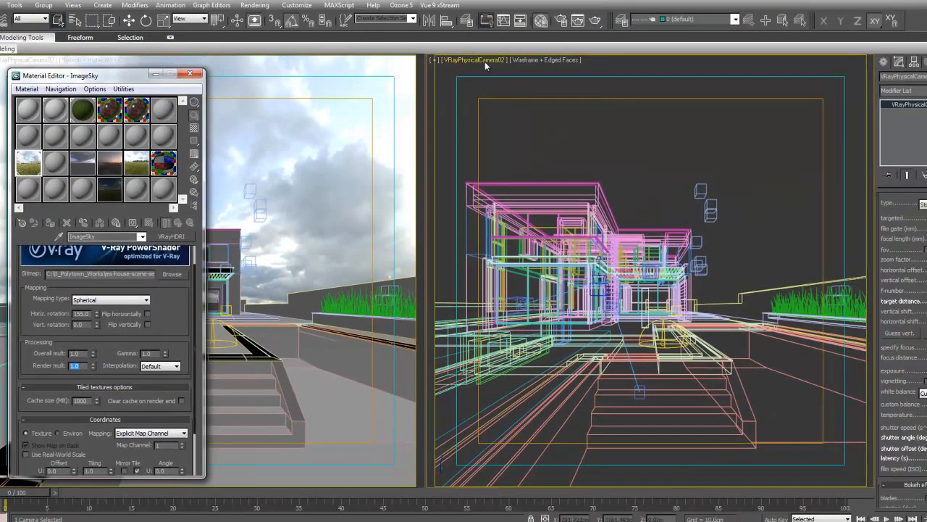
pyautogui.click(511, 53)
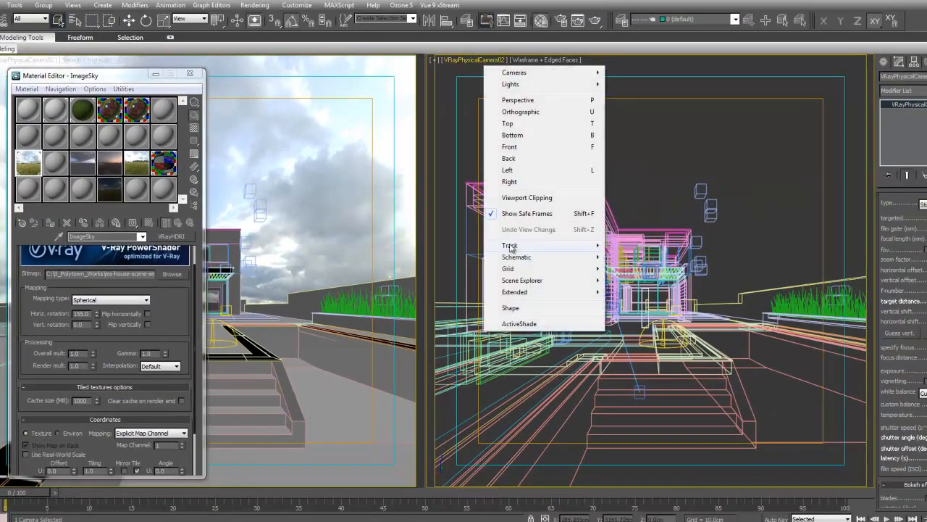
pyautogui.click(520, 324)
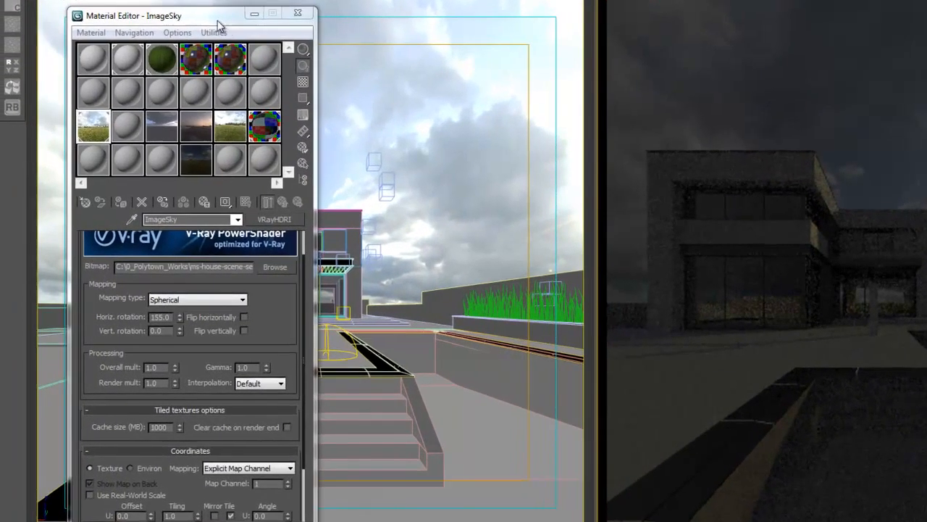
# Raise the ImageSky map's render multiplier in stages to about 20 to brighten the ActiveShade preview
pyautogui.moveTo(123, 77); pyautogui.dragTo(220, 71)
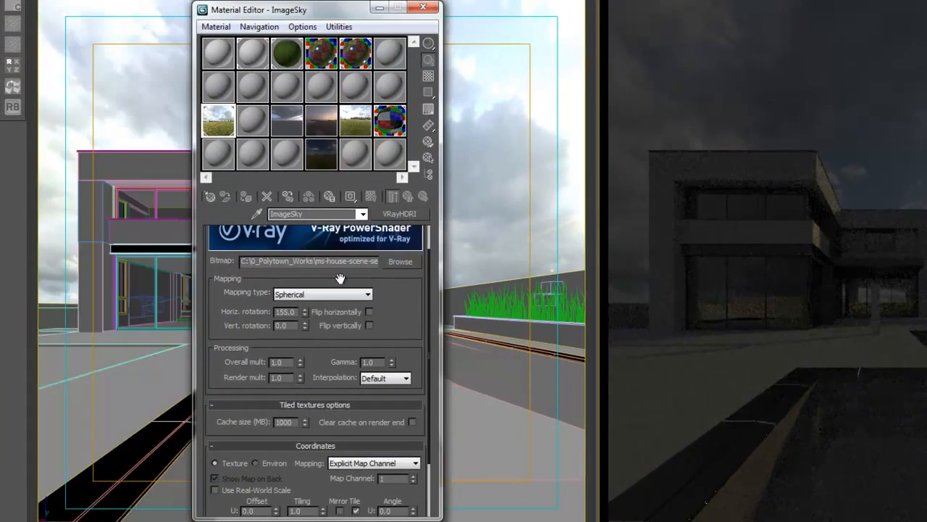
pyautogui.moveTo(301, 358); pyautogui.dragTo(302, 344)
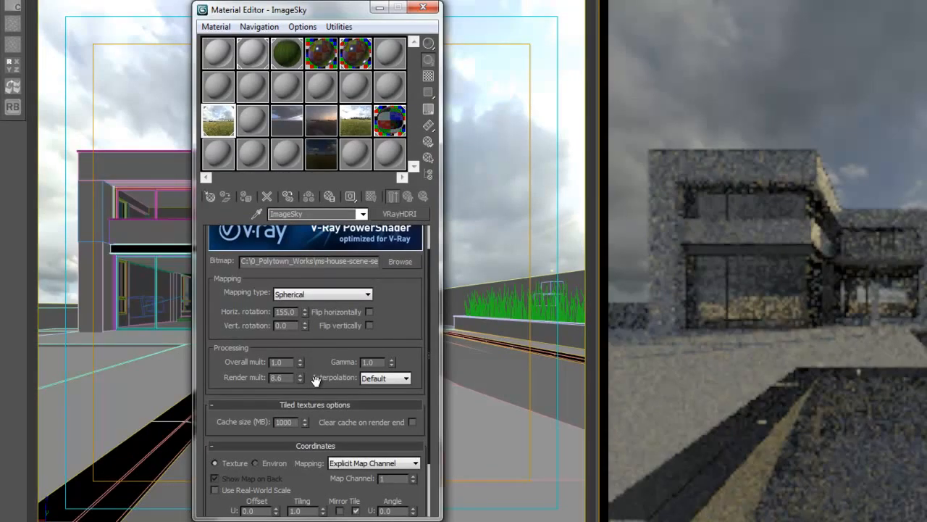
pyautogui.moveTo(301, 377); pyautogui.dragTo(300, 340)
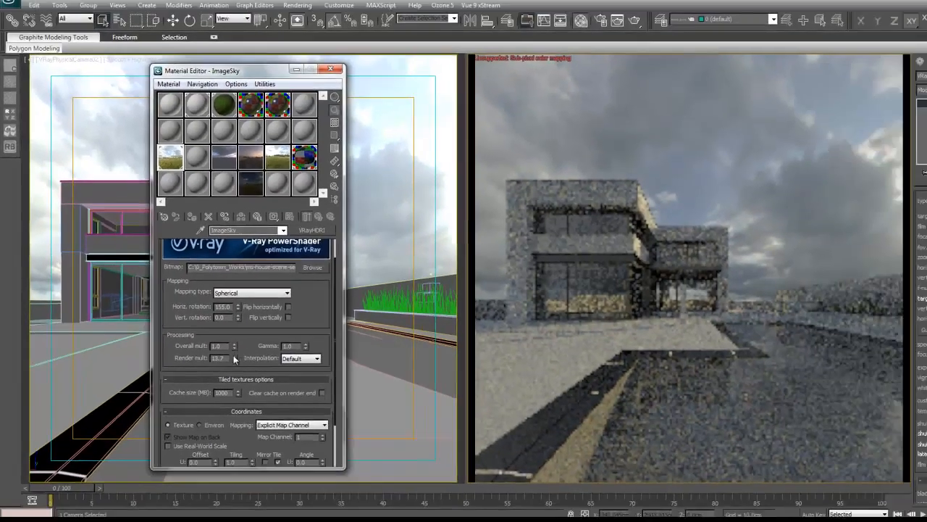
pyautogui.moveTo(301, 376); pyautogui.dragTo(301, 339)
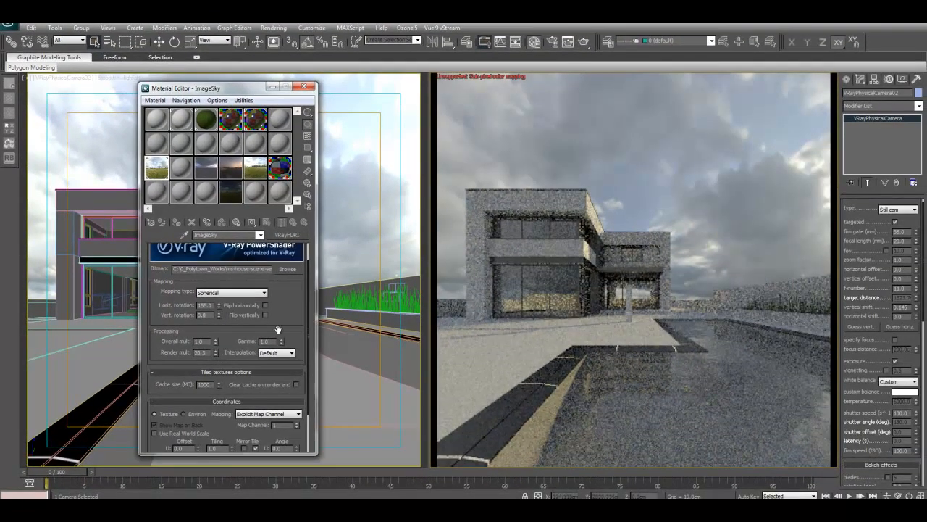
# Raise the ImageSky map's render multiplier to 25.6 and then further to 35.7
pyautogui.moveTo(216, 352); pyautogui.dragTo(216, 345)
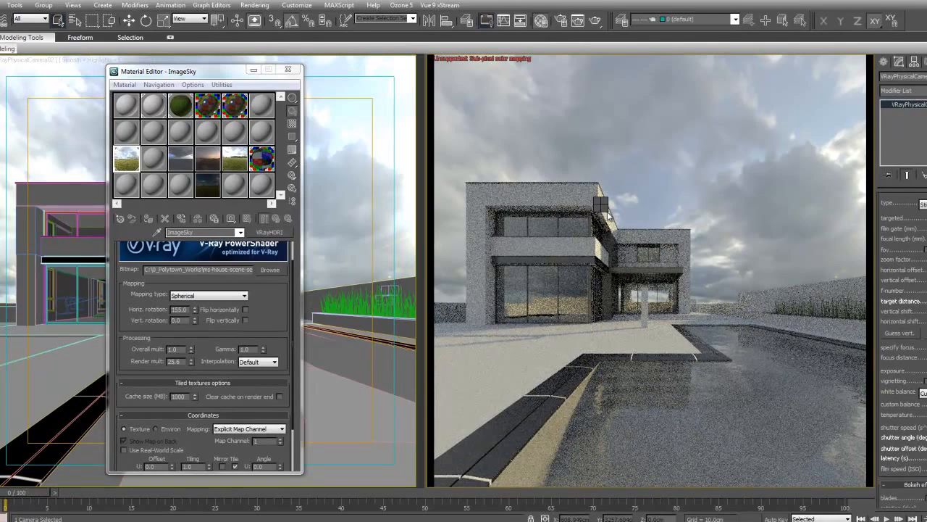
pyautogui.rightClick(606, 213)
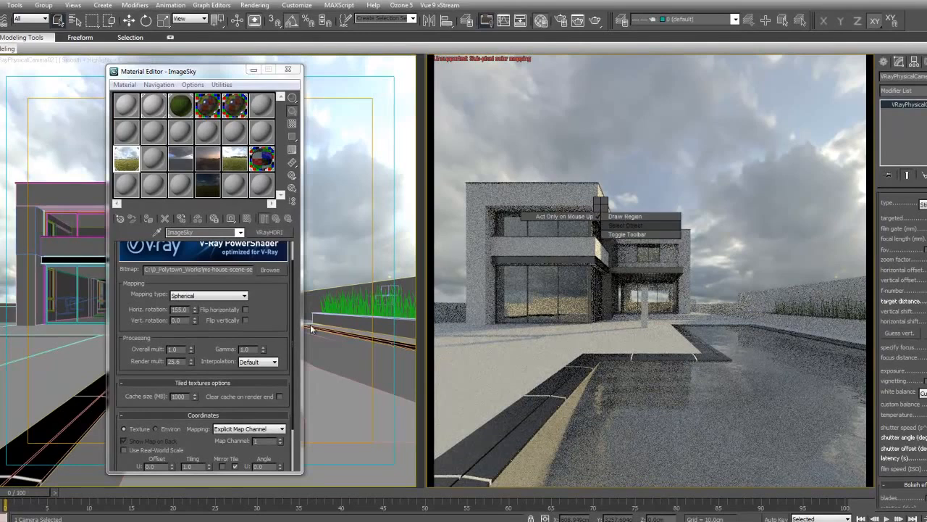
pyautogui.click(191, 362)
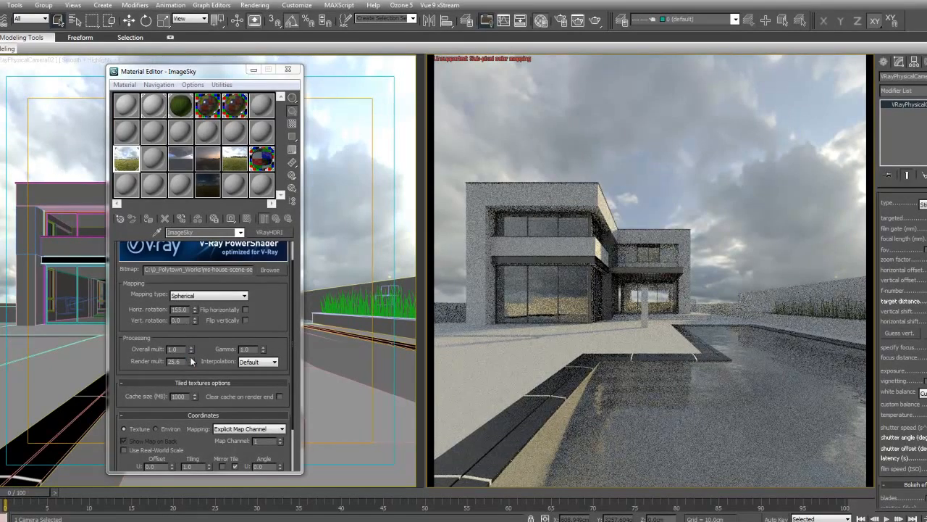
pyautogui.moveTo(191, 358); pyautogui.dragTo(197, 306)
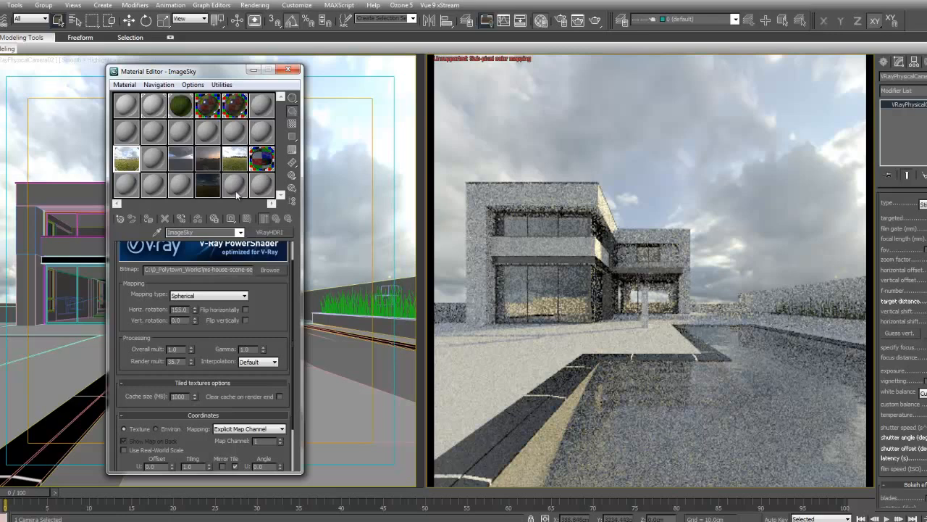
# Reduce the ImageSky map's horizontal rotation in stages through 115 and 100 to 59
pyautogui.moveTo(194, 310); pyautogui.dragTo(195, 324)
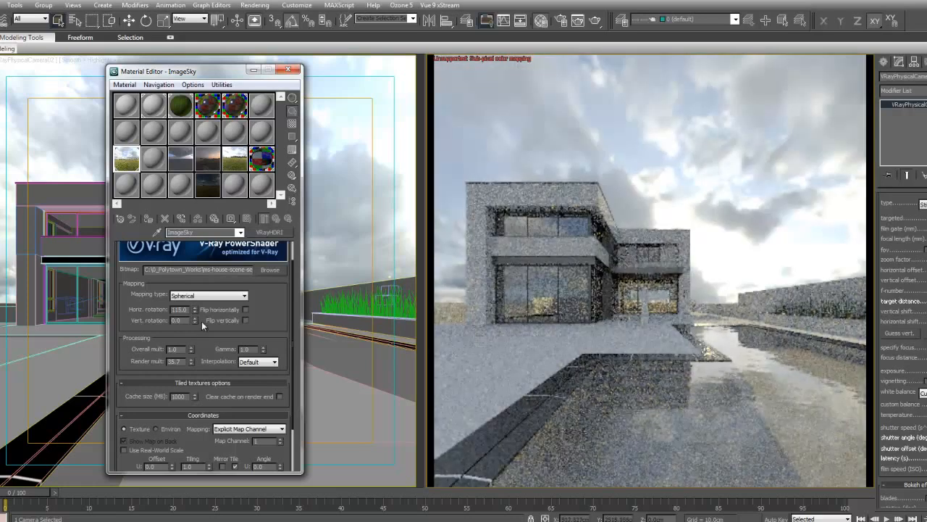
pyautogui.moveTo(195, 311); pyautogui.dragTo(196, 321)
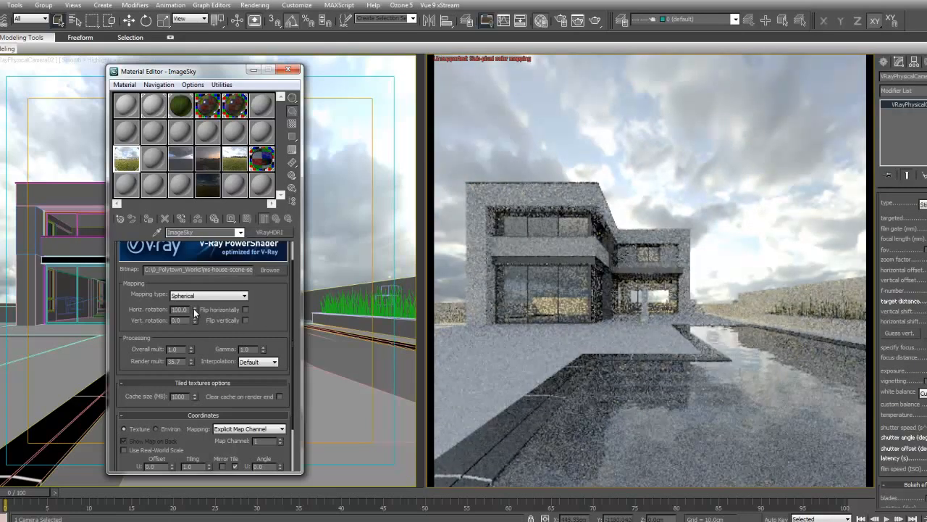
pyautogui.moveTo(195, 311); pyautogui.dragTo(201, 327)
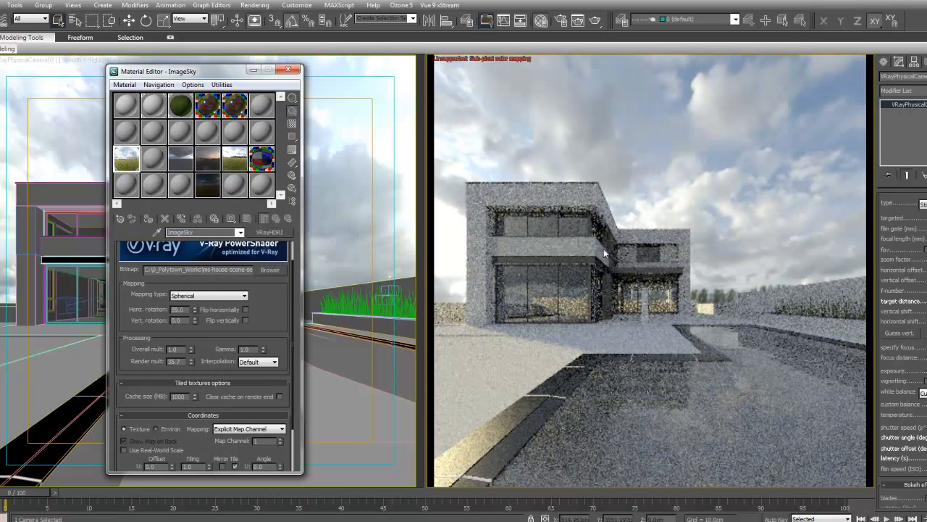
# Select the dark-cloud HDRI map in the third sample row and check its bitmap path and render multiplier
pyautogui.doubleClick(174, 361)
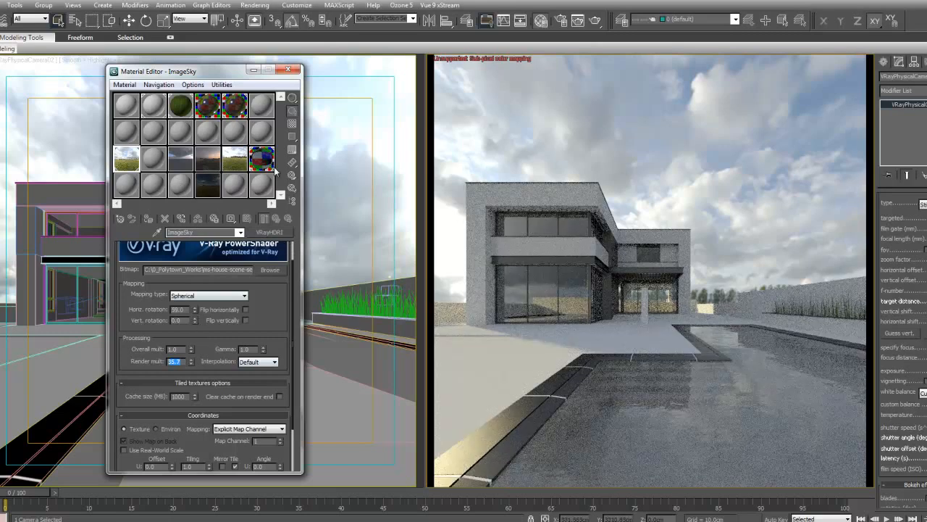
pyautogui.click(181, 159)
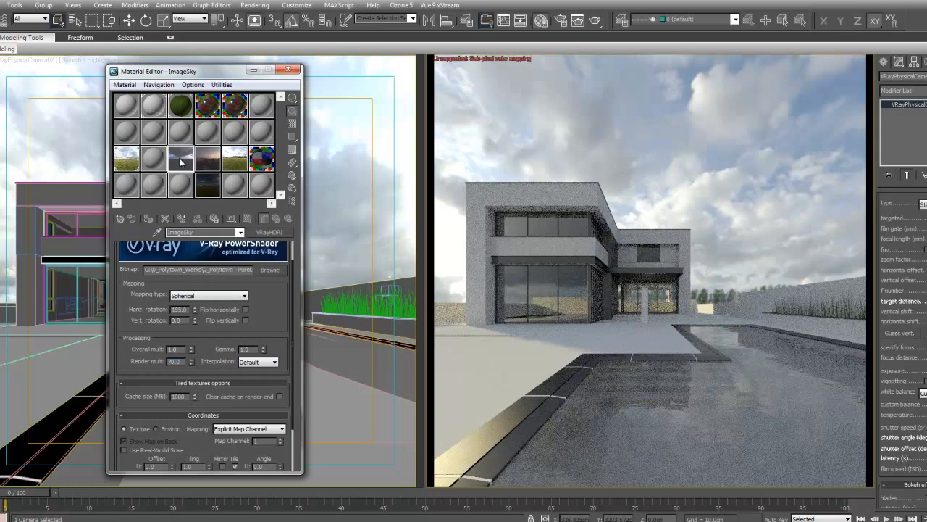
pyautogui.doubleClick(190, 270)
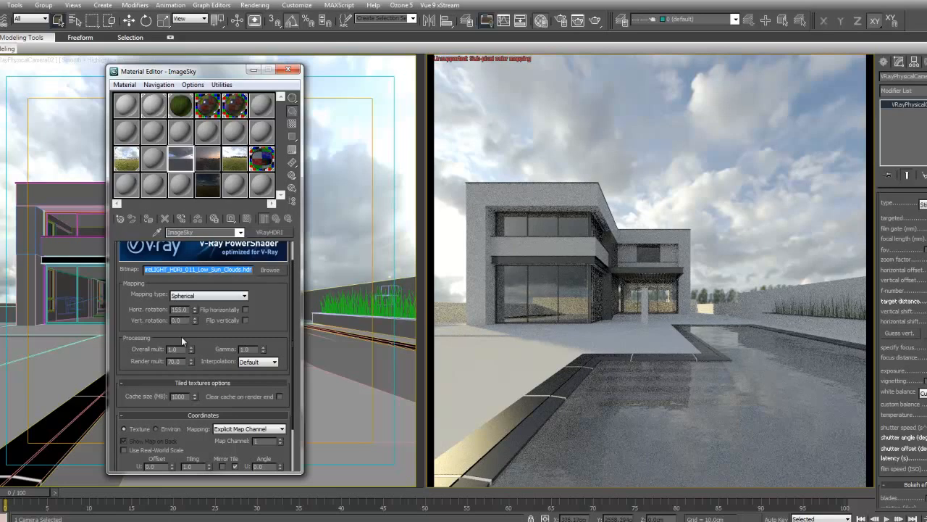
pyautogui.doubleClick(179, 362)
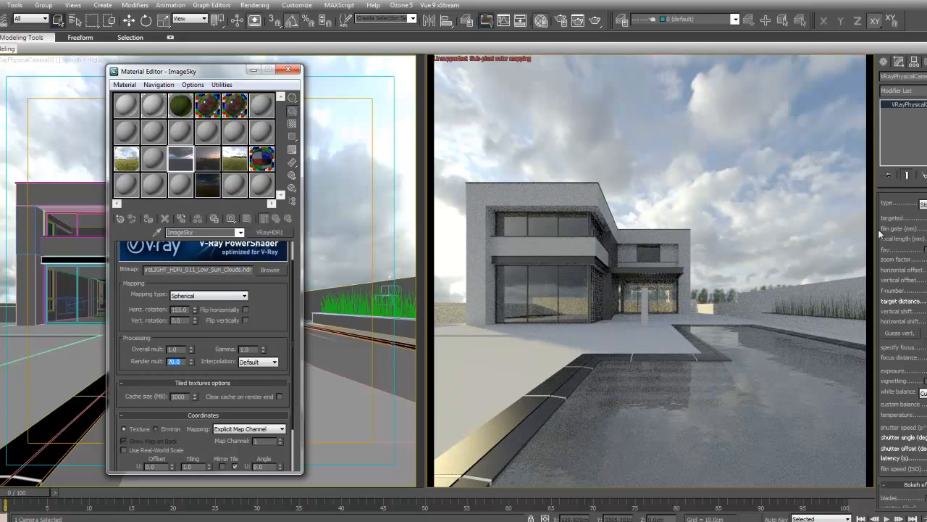
# Select VRayLight07 in the scene and assign the Low_Sun_Clouds HDRI map as an instance to its dome light texture
pyautogui.click(75, 20)
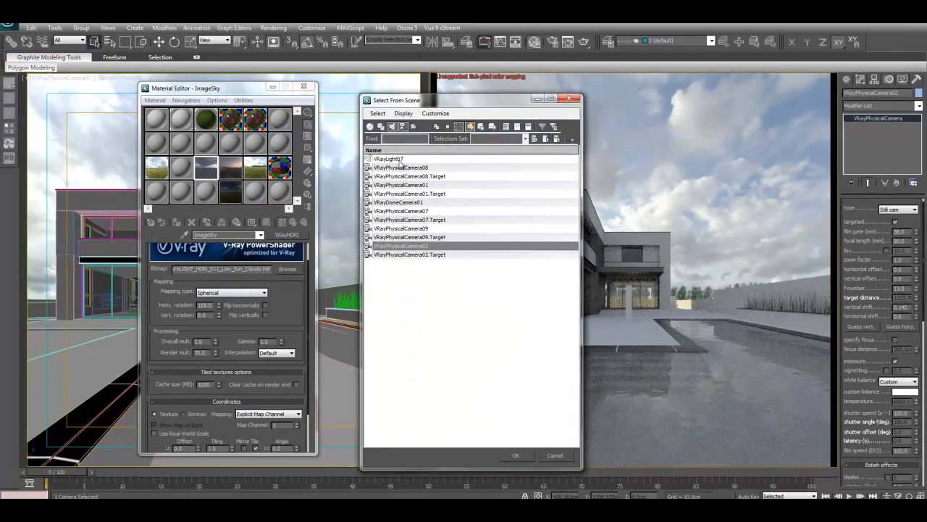
pyautogui.doubleClick(391, 159)
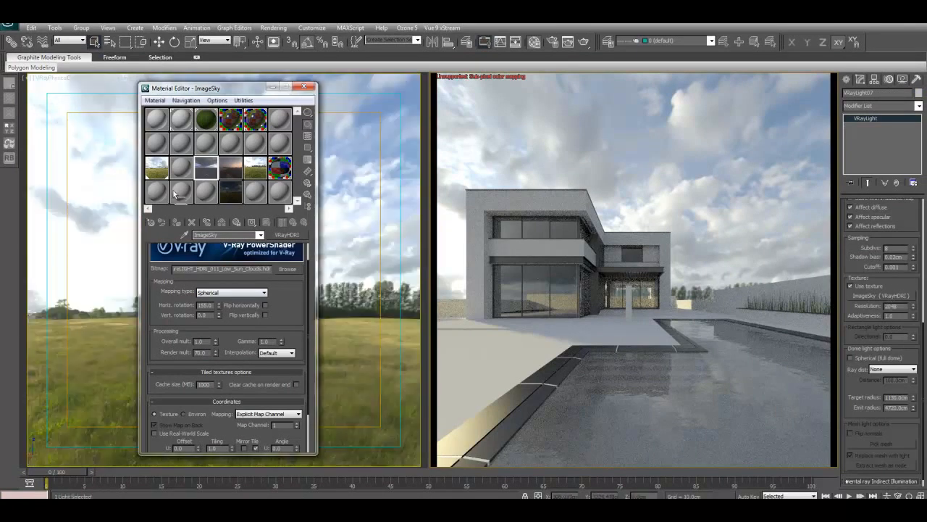
pyautogui.moveTo(878, 294); pyautogui.dragTo(206, 167)
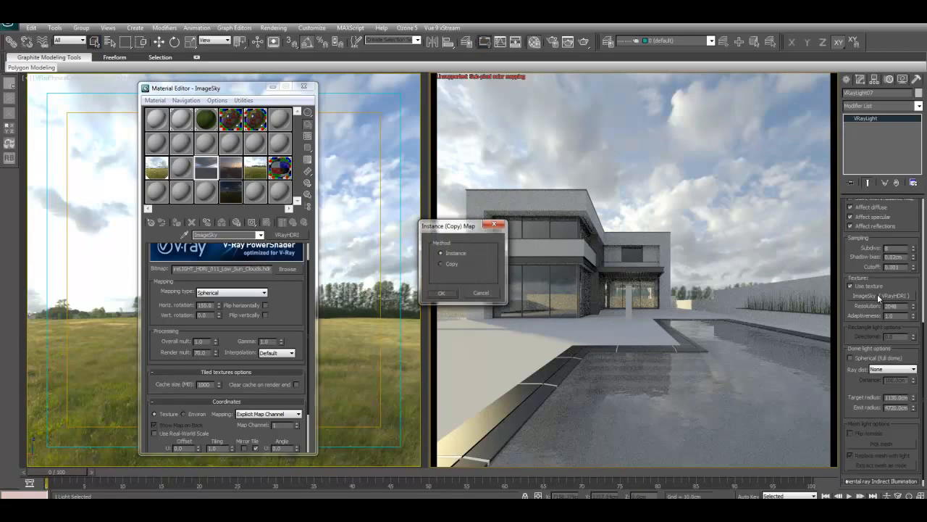
pyautogui.click(445, 292)
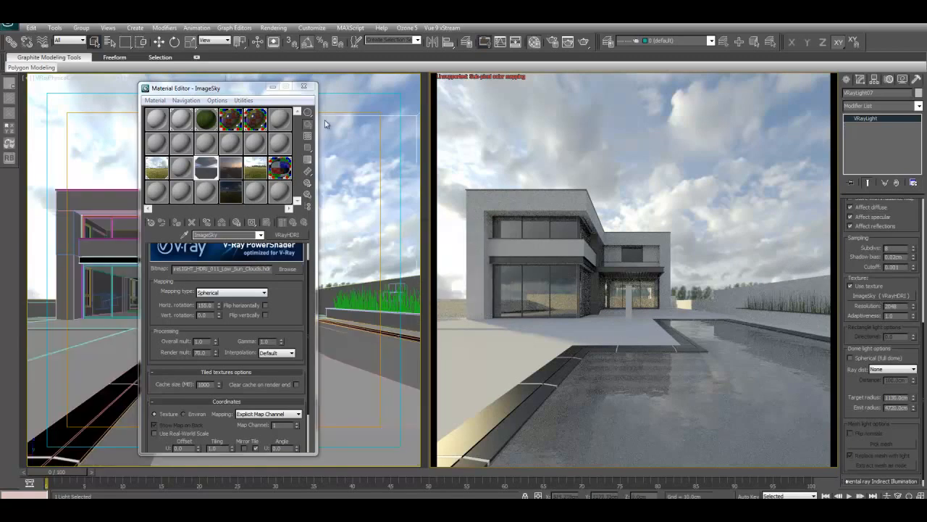
# Assign the Low_Sun_Clouds HDRI map as an instance to the scene's background environment map
pyautogui.click(274, 28)
pyautogui.click(297, 84)
pyautogui.moveTo(208, 174); pyautogui.dragTo(433, 190)
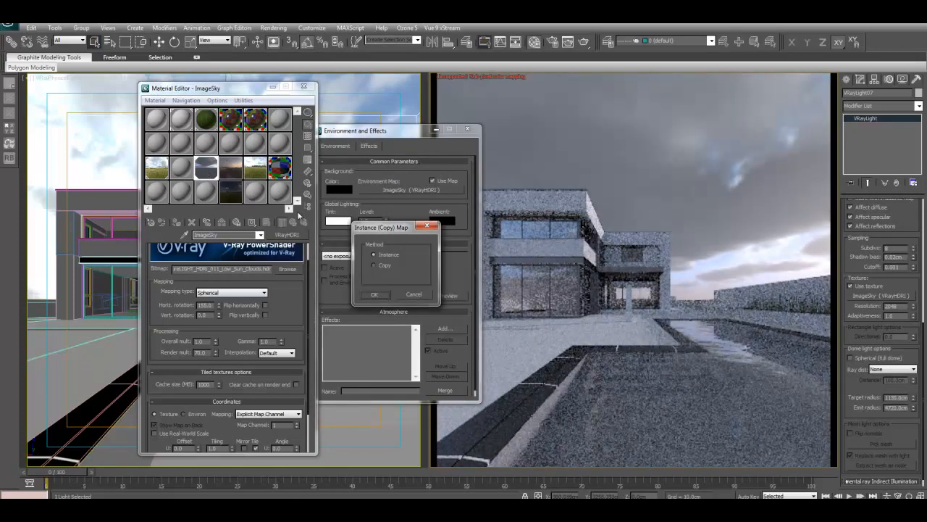
pyautogui.click(375, 295)
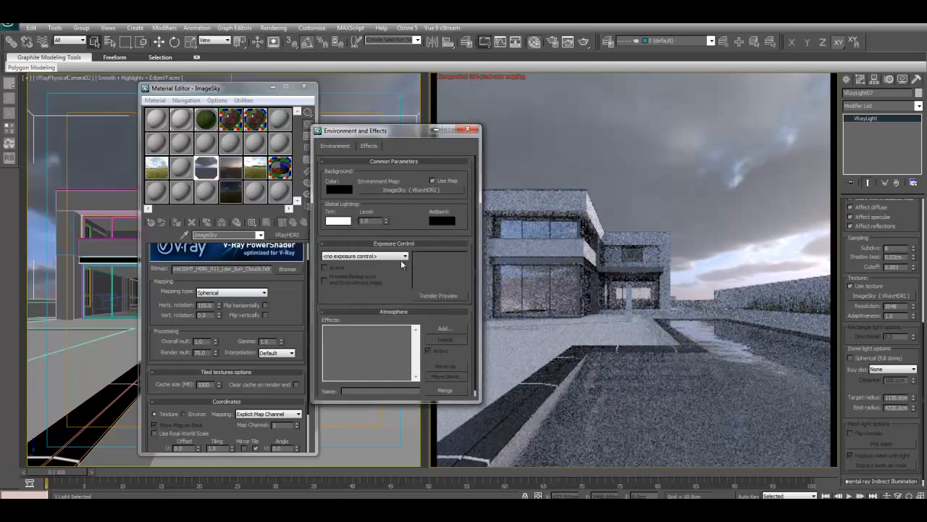
# Set the Low_Sun_Clouds map's horizontal rotation to 59 to match the first sky map, and put the editor windows away
pyautogui.click(164, 171)
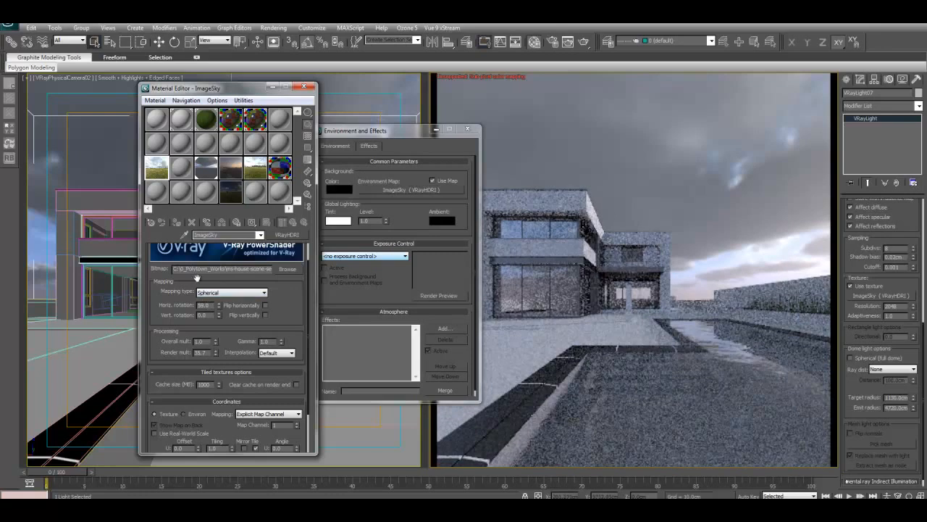
pyautogui.click(205, 168)
pyautogui.doubleClick(208, 305)
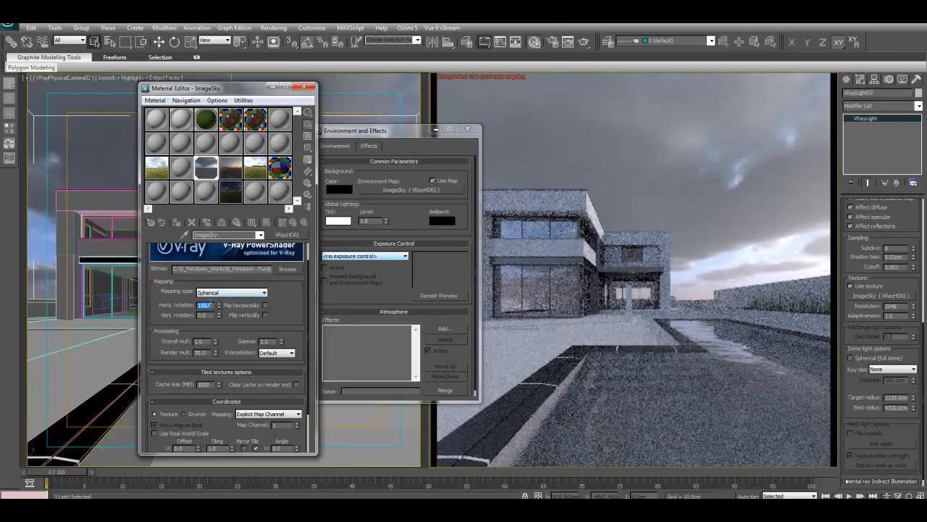
pyautogui.write('5')
pyautogui.click(304, 86)
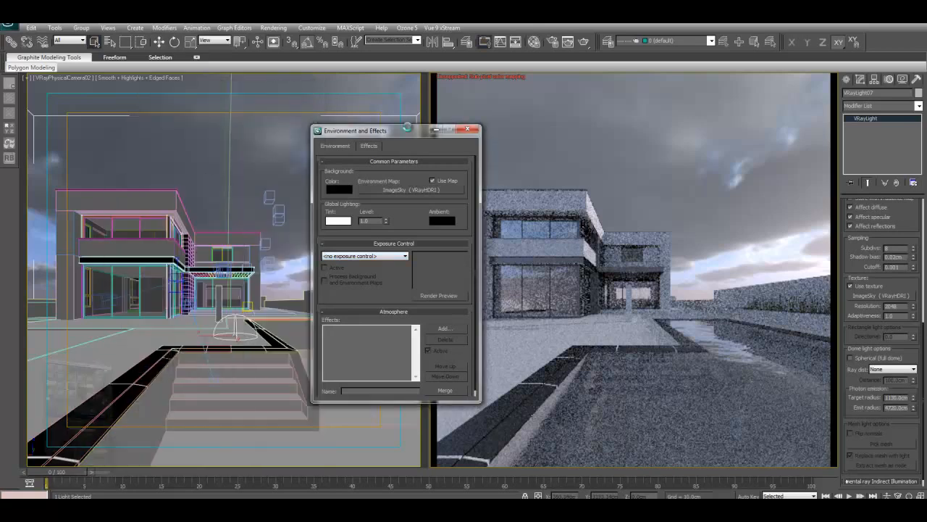
pyautogui.click(437, 131)
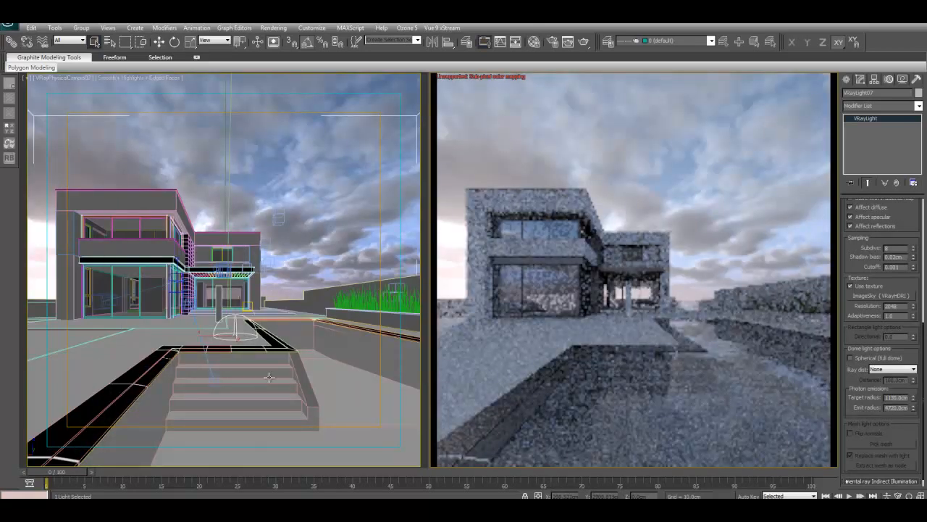
# Reopen the Material Editor and raise the Low_Sun_Clouds map's horizontal rotation to 107 and then 144
pyautogui.click(58, 507)
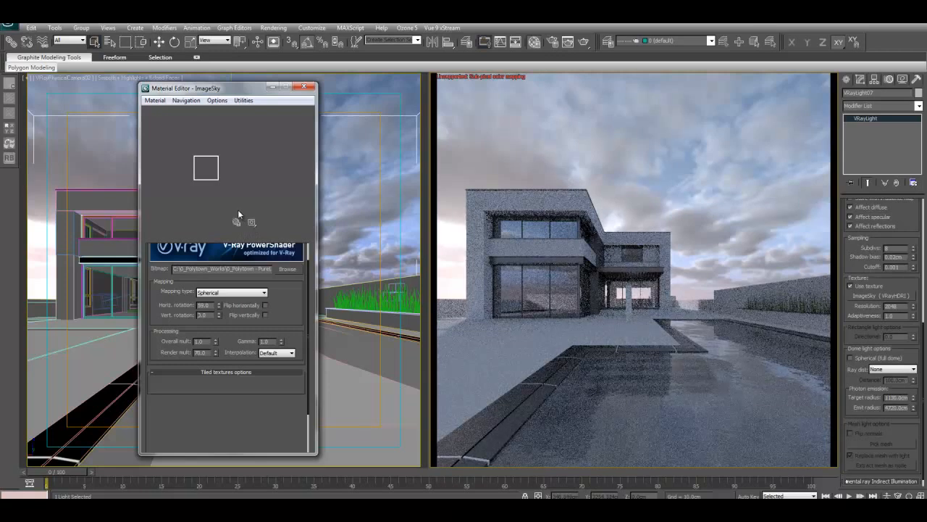
pyautogui.moveTo(289, 307)
pyautogui.mouseDown()
pyautogui.moveTo(287, 361)
pyautogui.moveTo(281, 287)
pyautogui.moveTo(287, 335)
pyautogui.moveTo(286, 325)
pyautogui.mouseUp()
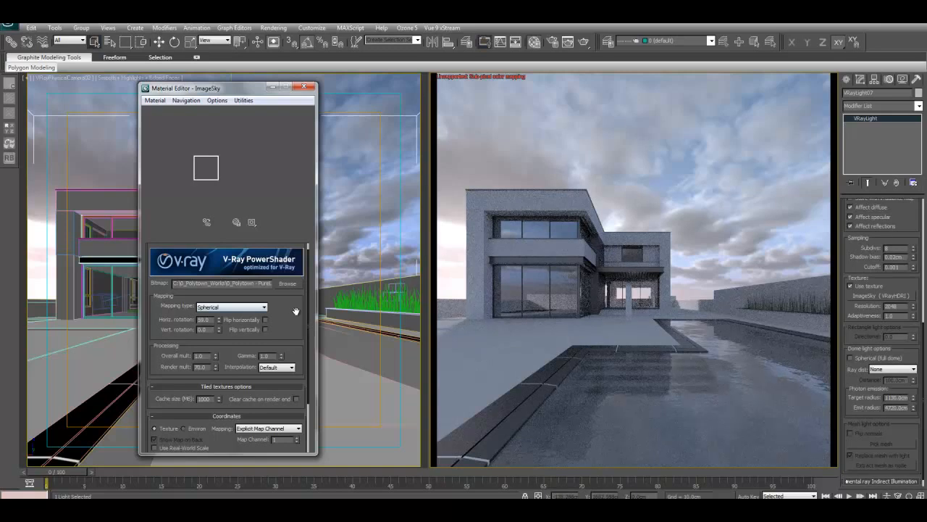
pyautogui.moveTo(289, 316); pyautogui.dragTo(290, 330)
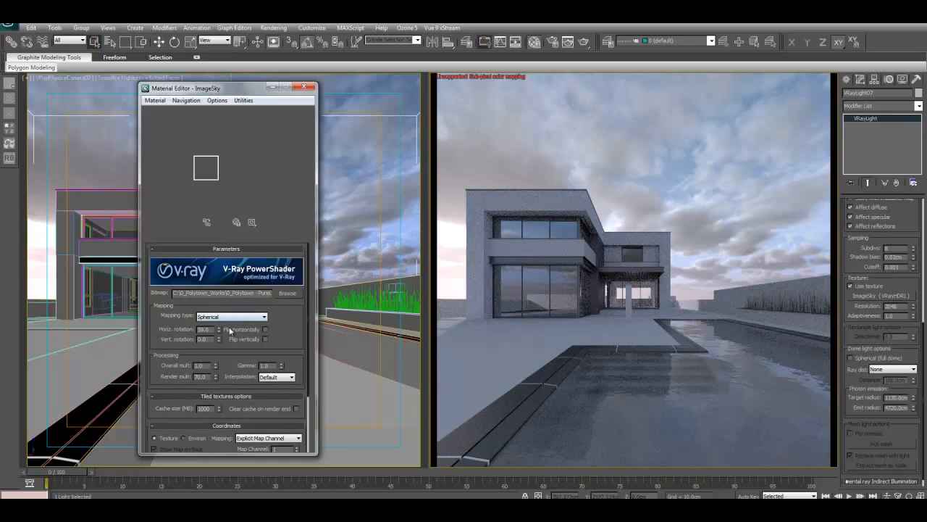
pyautogui.moveTo(219, 329); pyautogui.dragTo(220, 306)
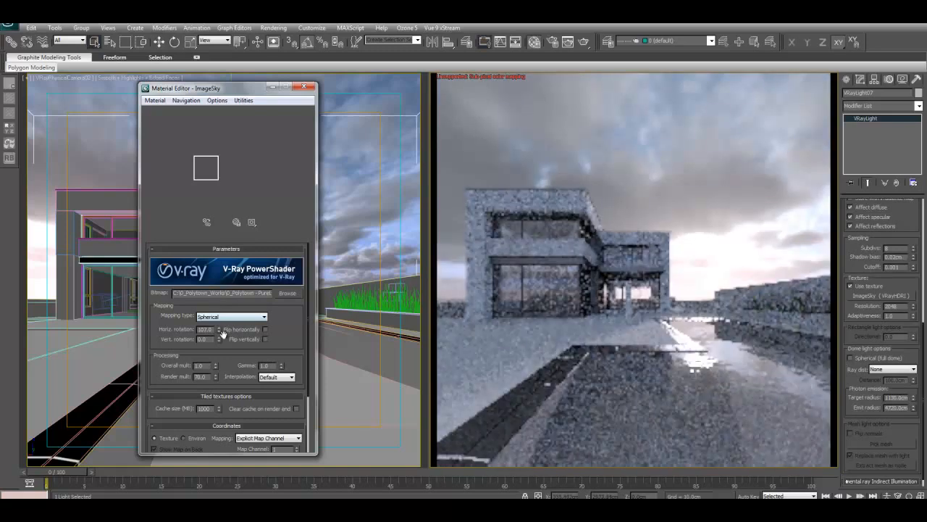
pyautogui.moveTo(220, 330); pyautogui.dragTo(220, 311)
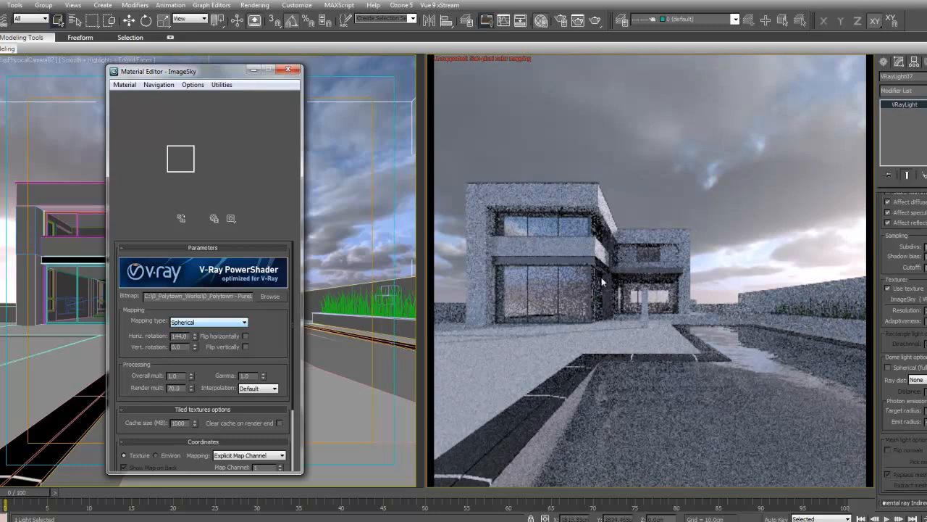
pyautogui.moveTo(131, 70); pyautogui.dragTo(127, 68)
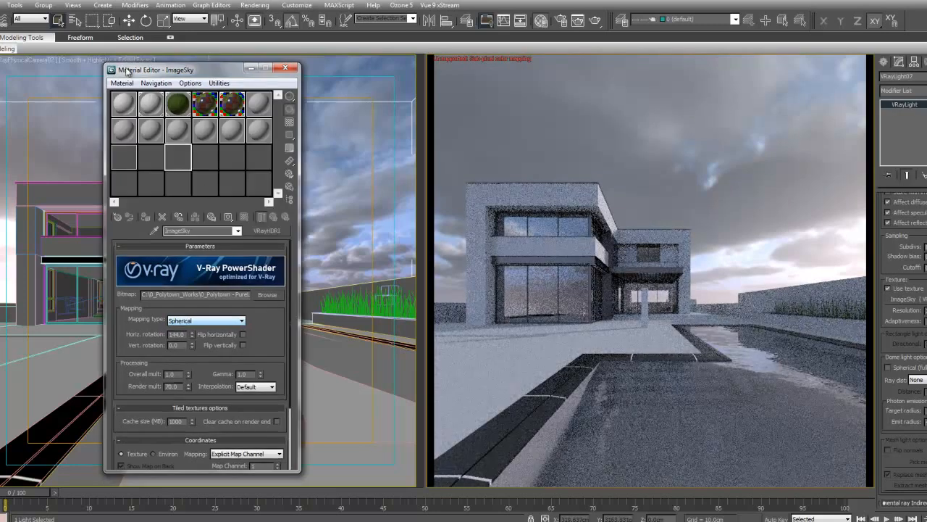